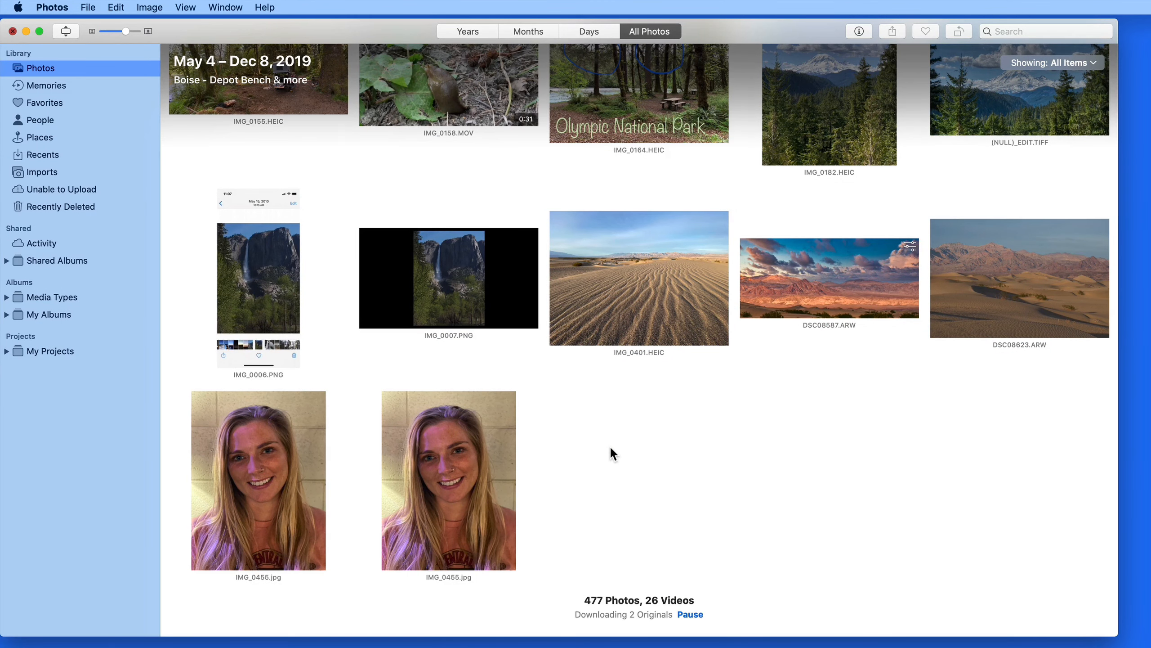
# Open the last IMG_0455.jpg portrait in the library for editing and send it to the Luminar 4 extension.
pyautogui.doubleClick(484, 450)
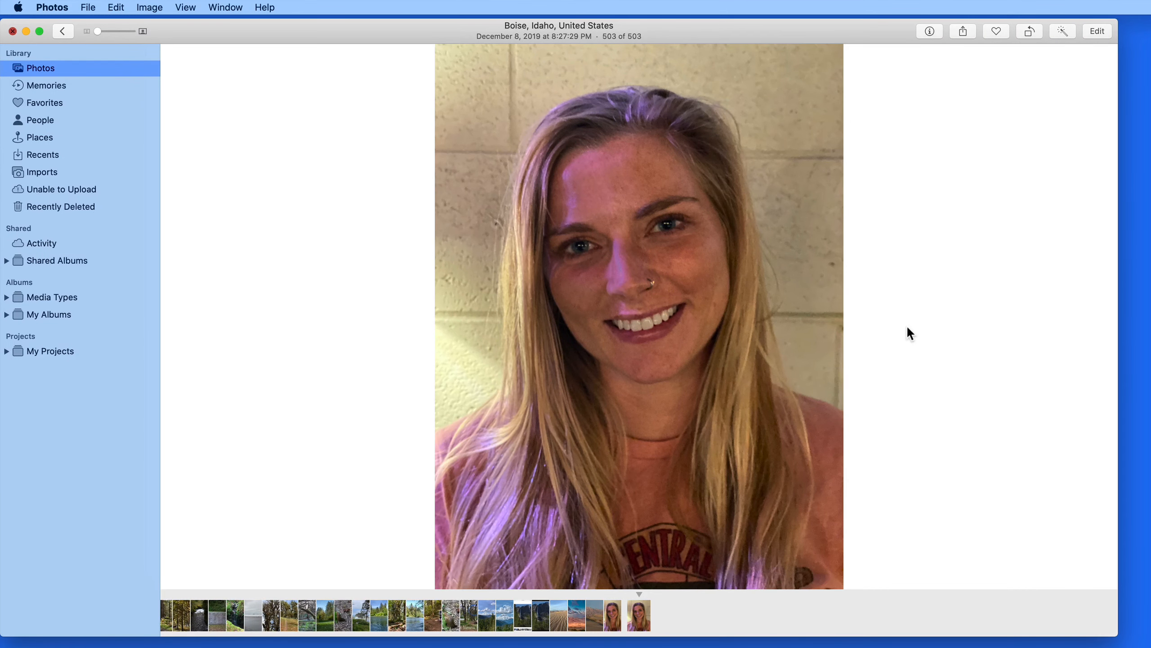
pyautogui.press('Return')
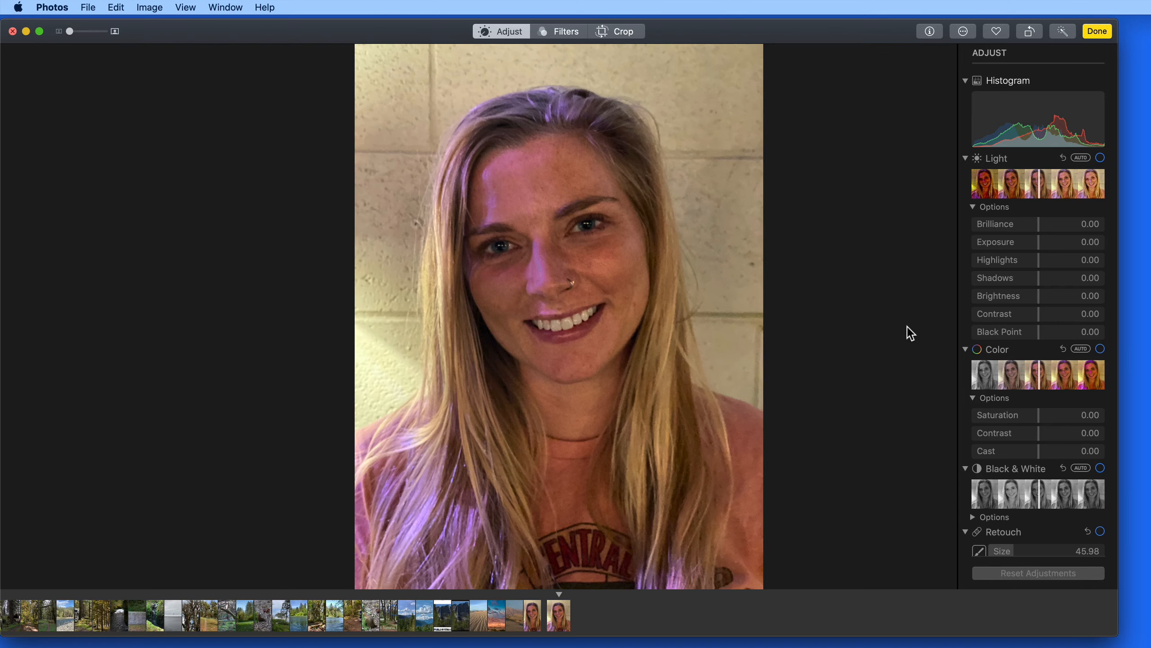
pyautogui.click(964, 33)
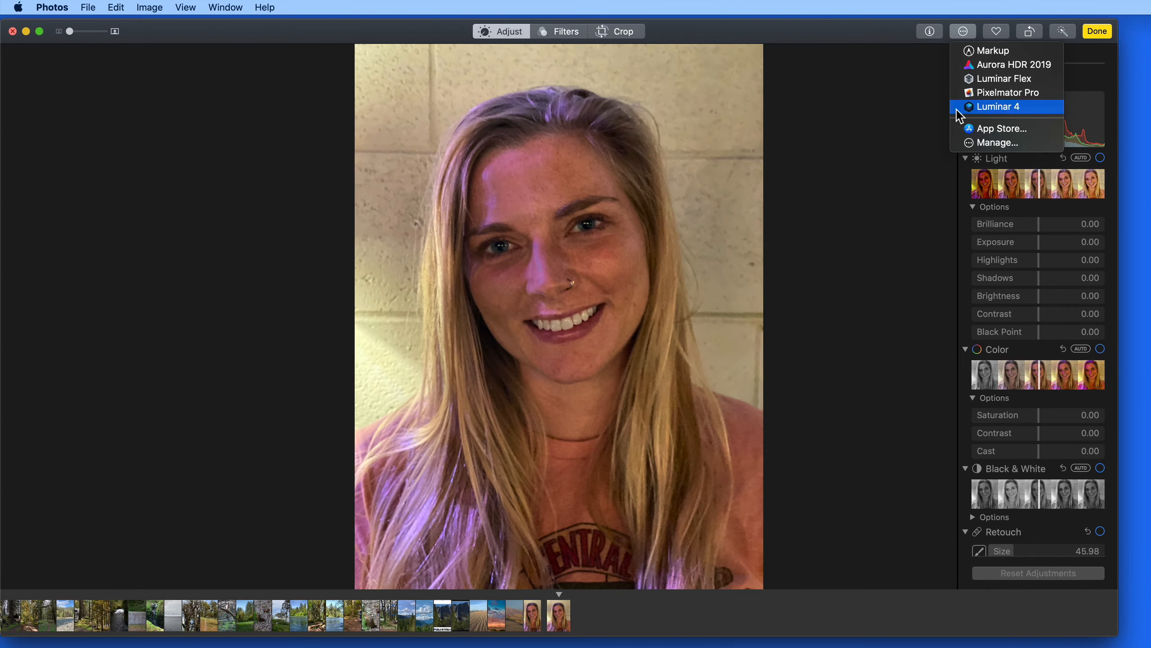
pyautogui.click(957, 108)
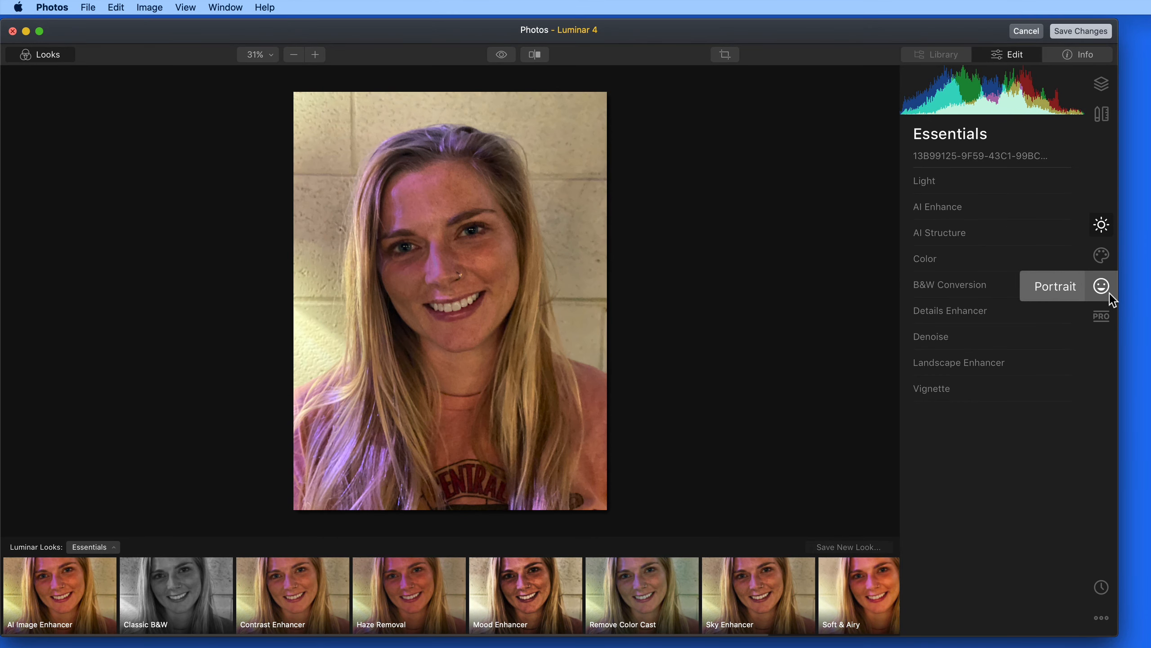
# Set Face Light to 49 in the Portrait Enhancer filter and compare the portrait with its unedited version.
pyautogui.click(1110, 293)
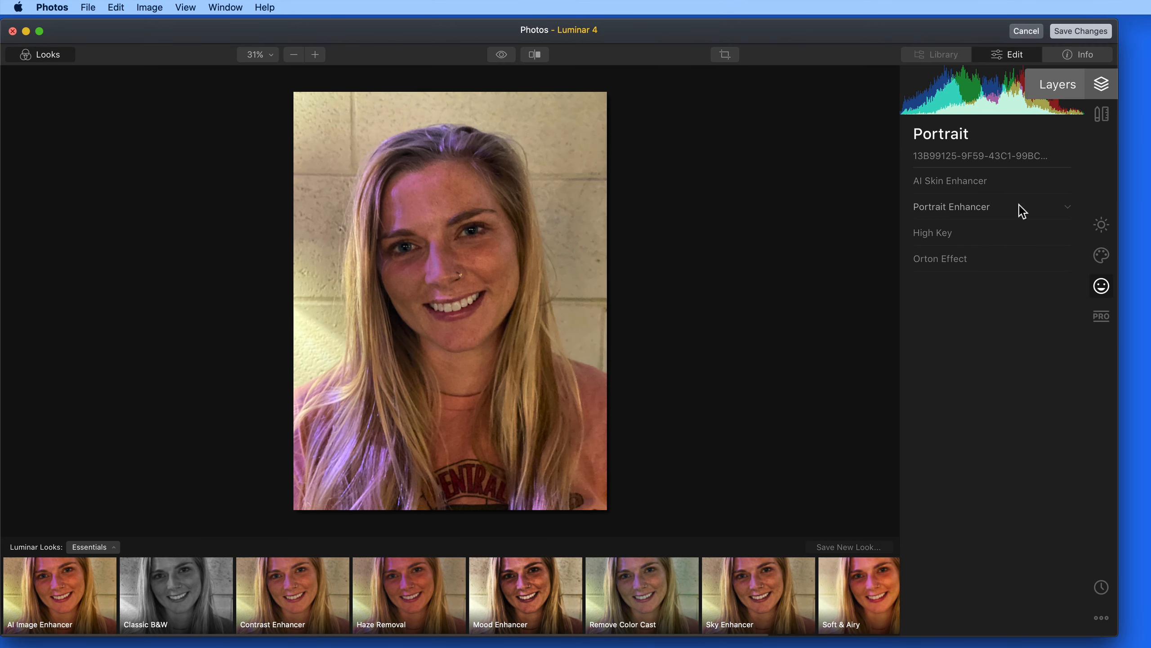
pyautogui.click(1022, 211)
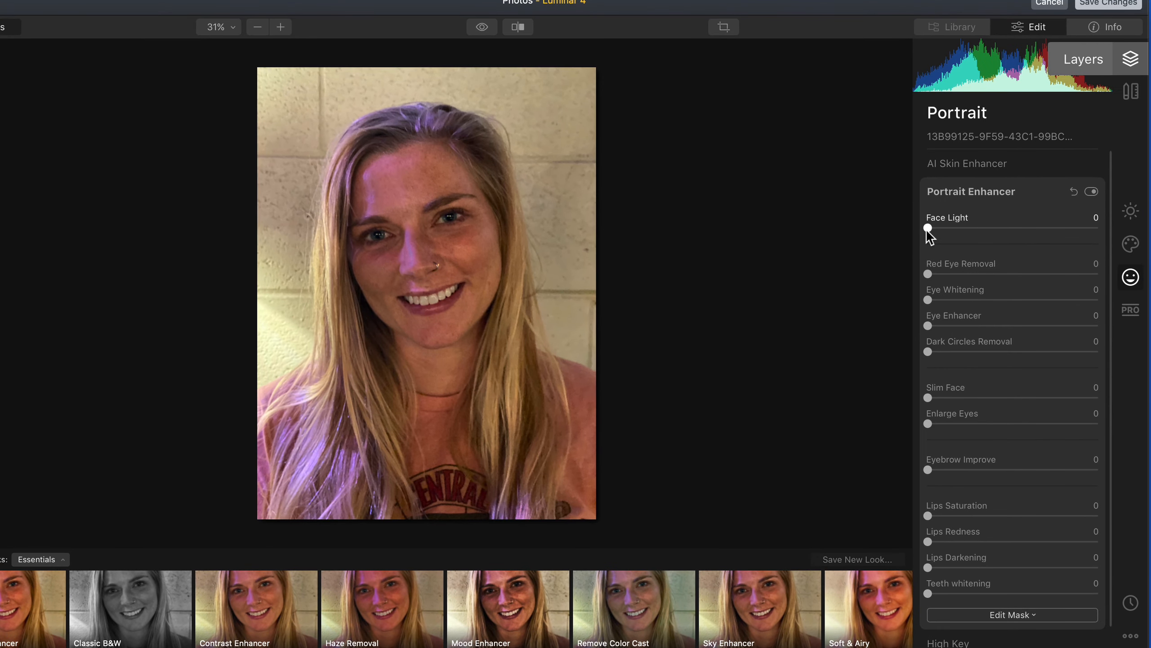
pyautogui.moveTo(928, 228); pyautogui.dragTo(1006, 229)
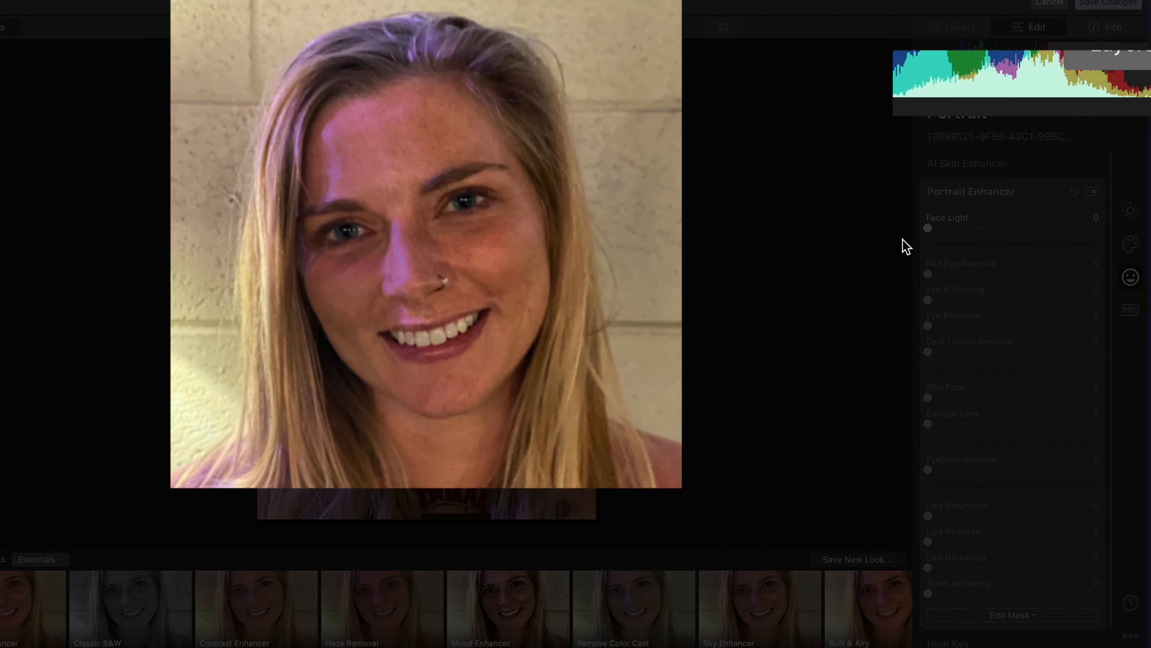
pyautogui.moveTo(1006, 232)
pyautogui.mouseDown()
pyautogui.moveTo(1098, 234)
pyautogui.moveTo(999, 229)
pyautogui.moveTo(1013, 230)
pyautogui.mouseUp()
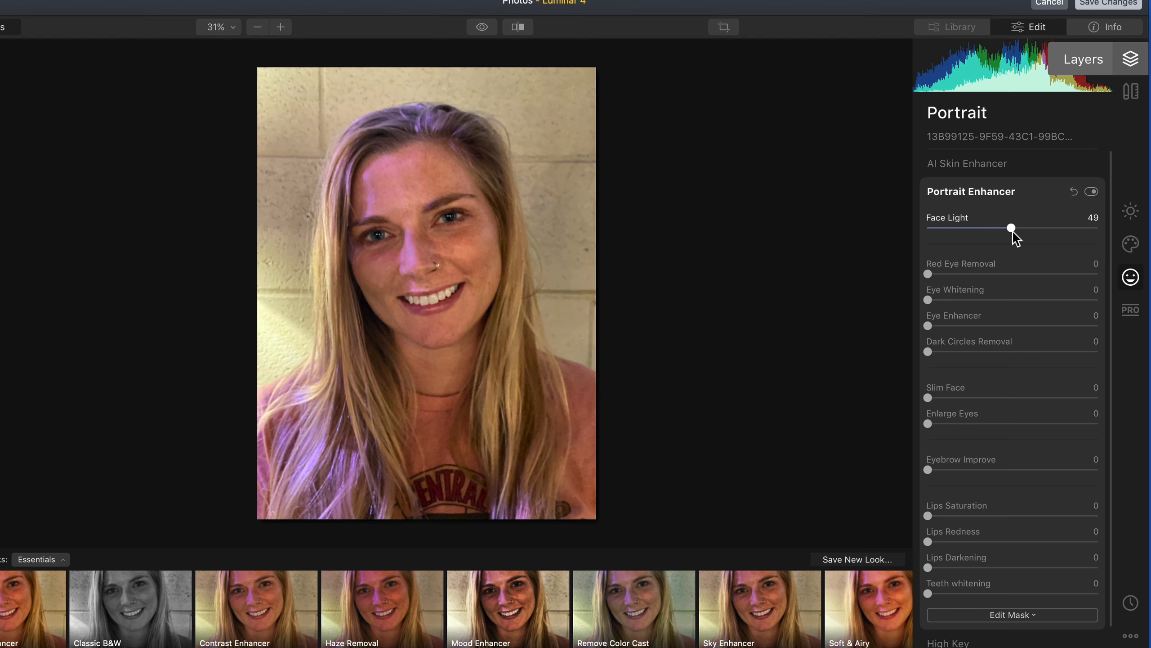
pyautogui.click(481, 28)
pyautogui.click(482, 29)
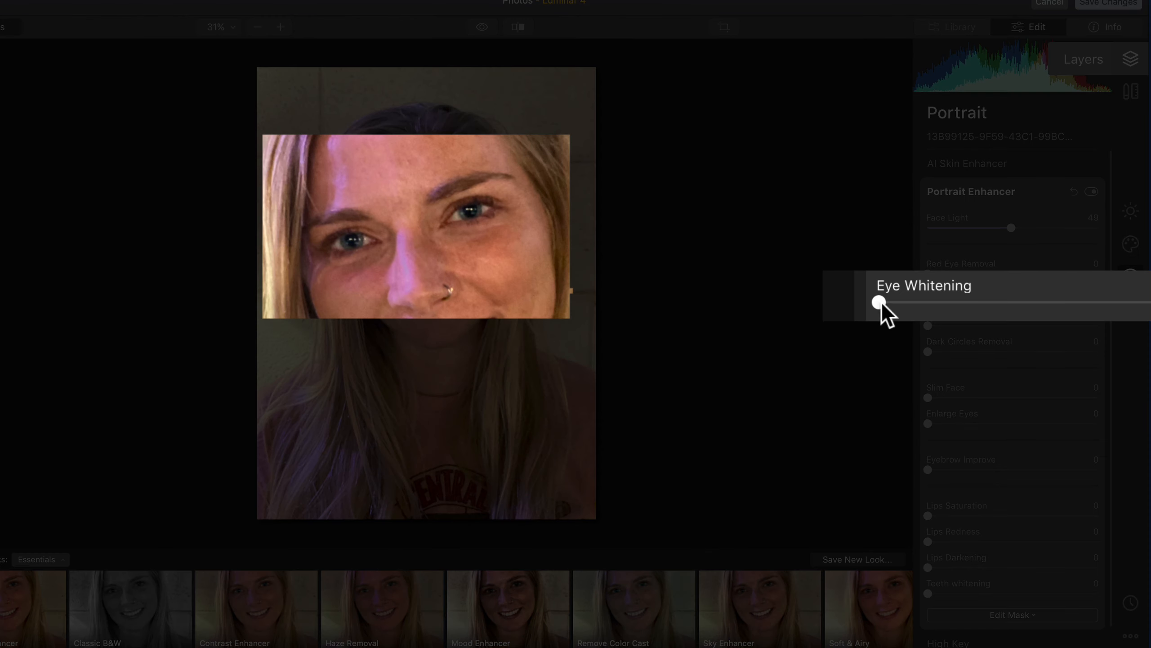
# Set Eye Whitening to 48, Eye Enhancer to 55 and Dark Circles Removal to 43 in Portrait Enhancer.
pyautogui.moveTo(928, 299); pyautogui.dragTo(1015, 311)
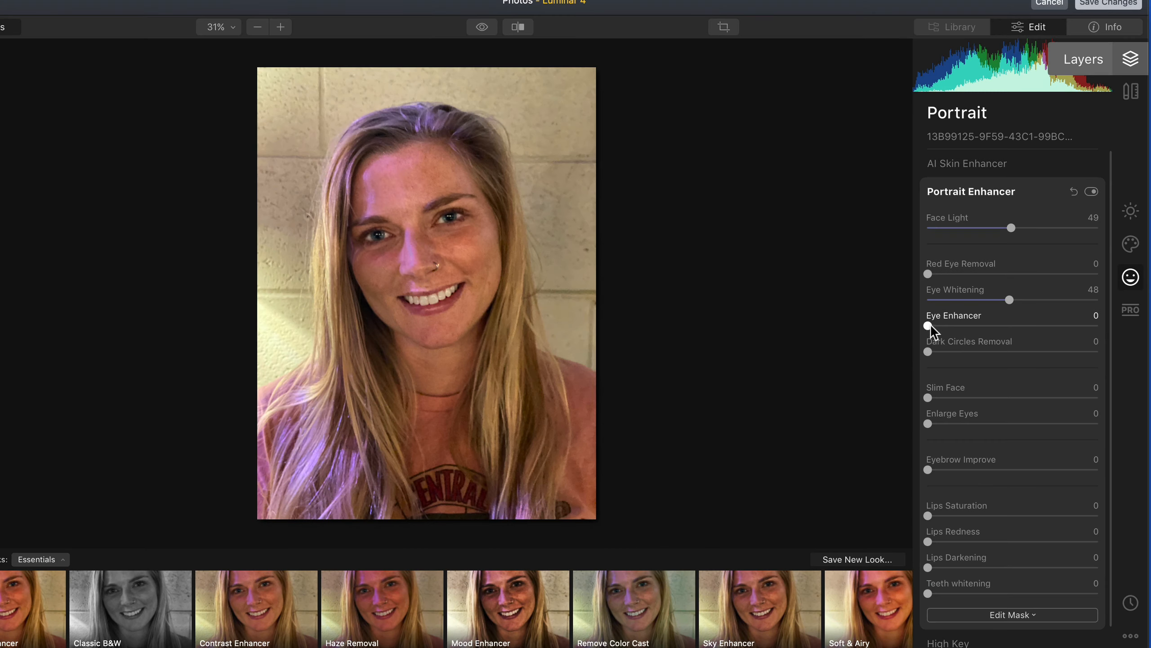
pyautogui.moveTo(927, 326); pyautogui.dragTo(1033, 335)
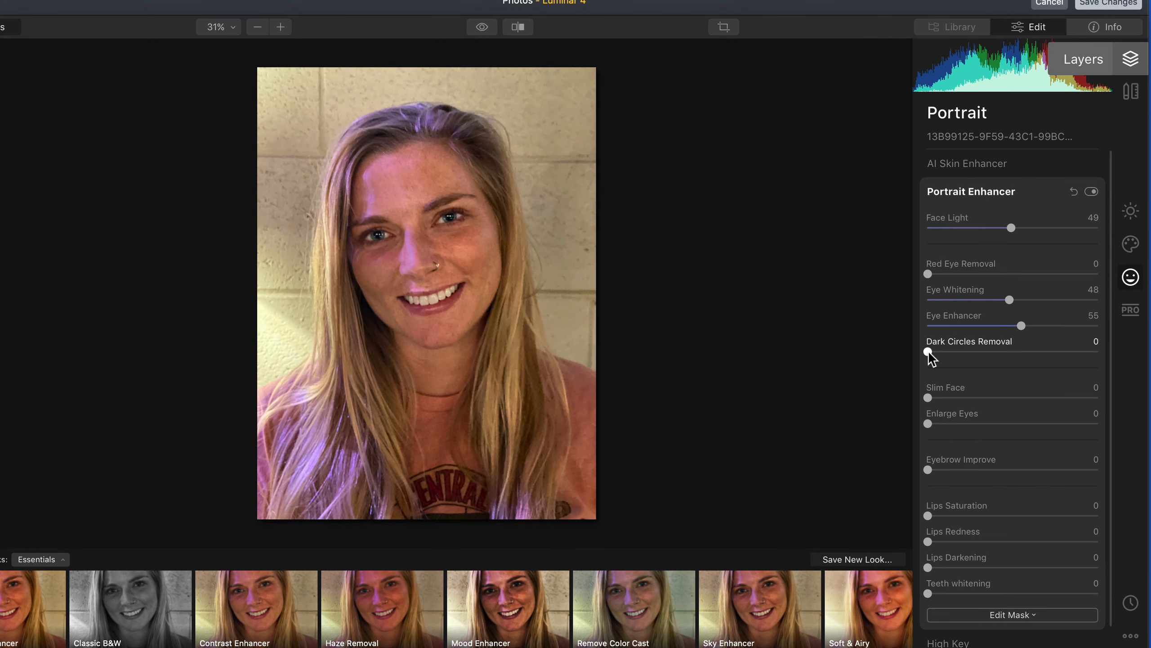
pyautogui.moveTo(928, 351); pyautogui.dragTo(1003, 364)
# Set Slim Face to 36, Enlarge Eyes to 24 and Eyebrow Improve to 36 in Portrait Enhancer.
pyautogui.moveTo(928, 397); pyautogui.dragTo(973, 411)
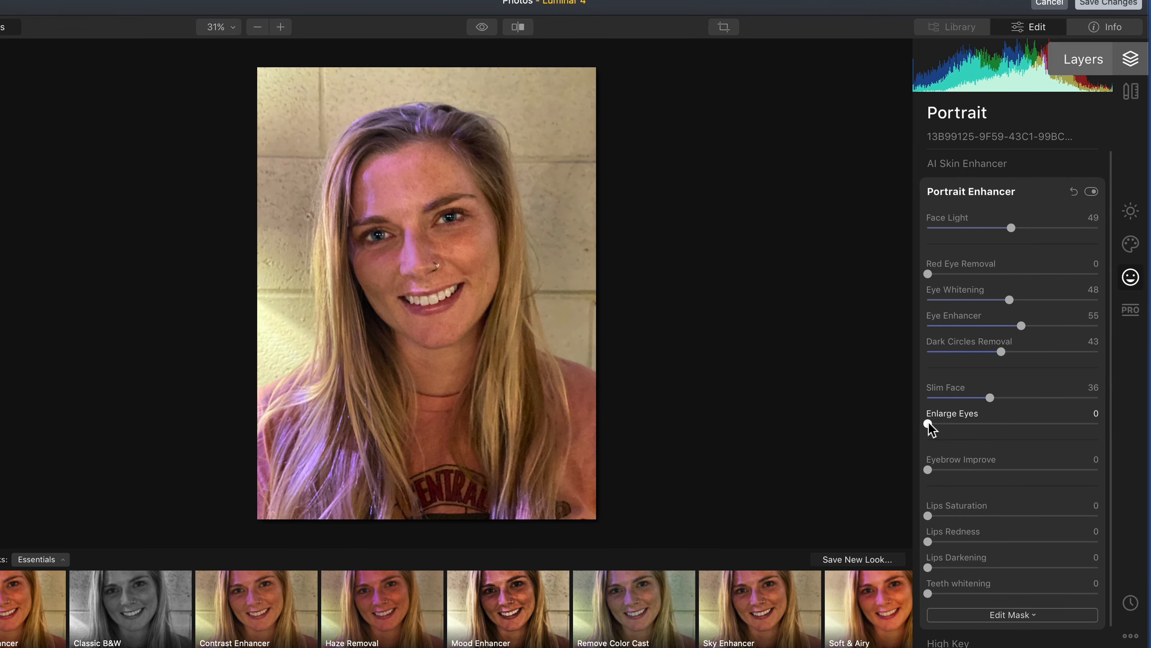
pyautogui.moveTo(928, 423); pyautogui.dragTo(964, 434)
pyautogui.moveTo(927, 472); pyautogui.dragTo(991, 472)
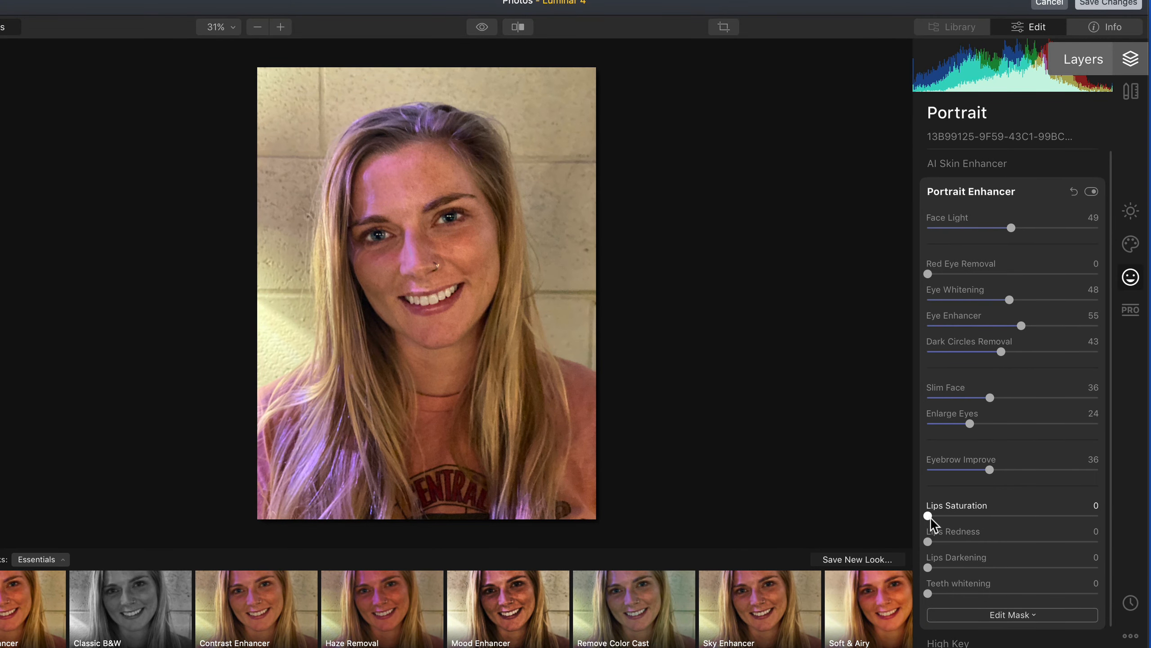
# Set Lips Saturation to 17, Lips Redness to 39, Lips Darkening to 23 and Teeth whitening to 66.
pyautogui.moveTo(929, 516); pyautogui.dragTo(982, 561)
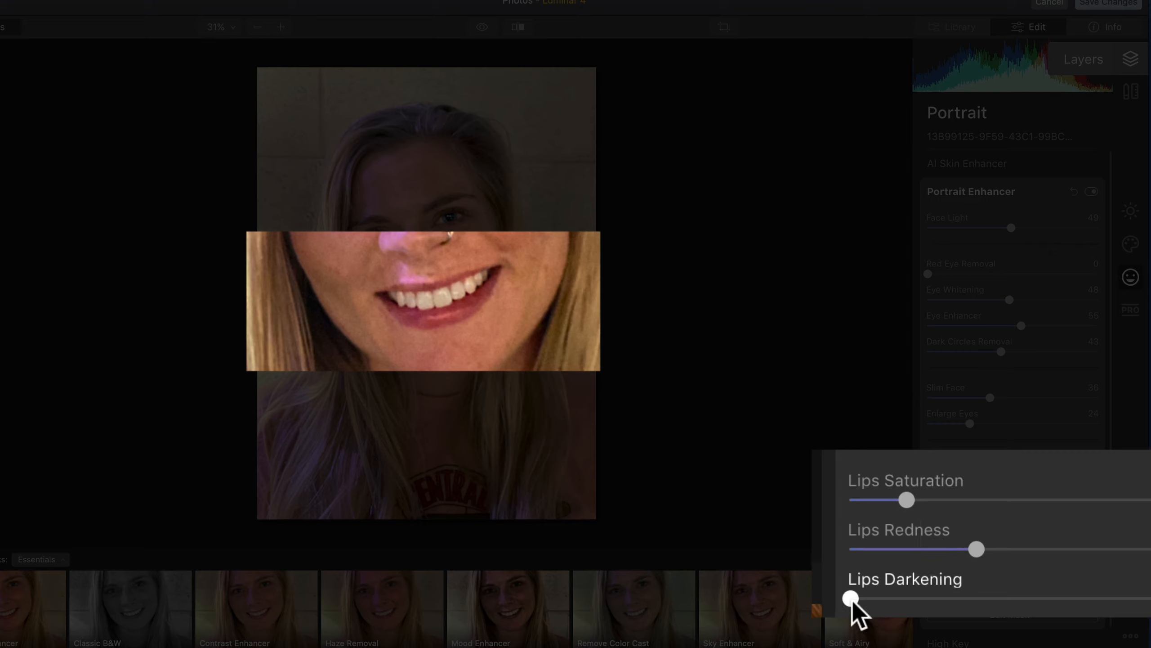
pyautogui.moveTo(853, 599); pyautogui.dragTo(925, 599)
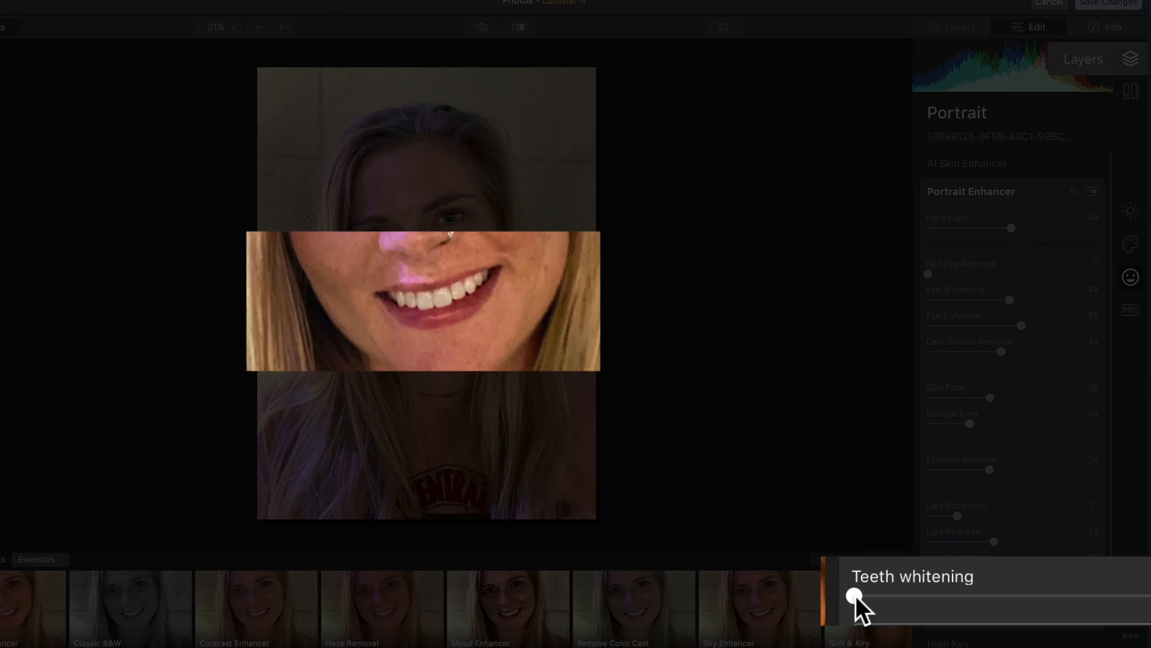
pyautogui.moveTo(930, 594); pyautogui.dragTo(1045, 592)
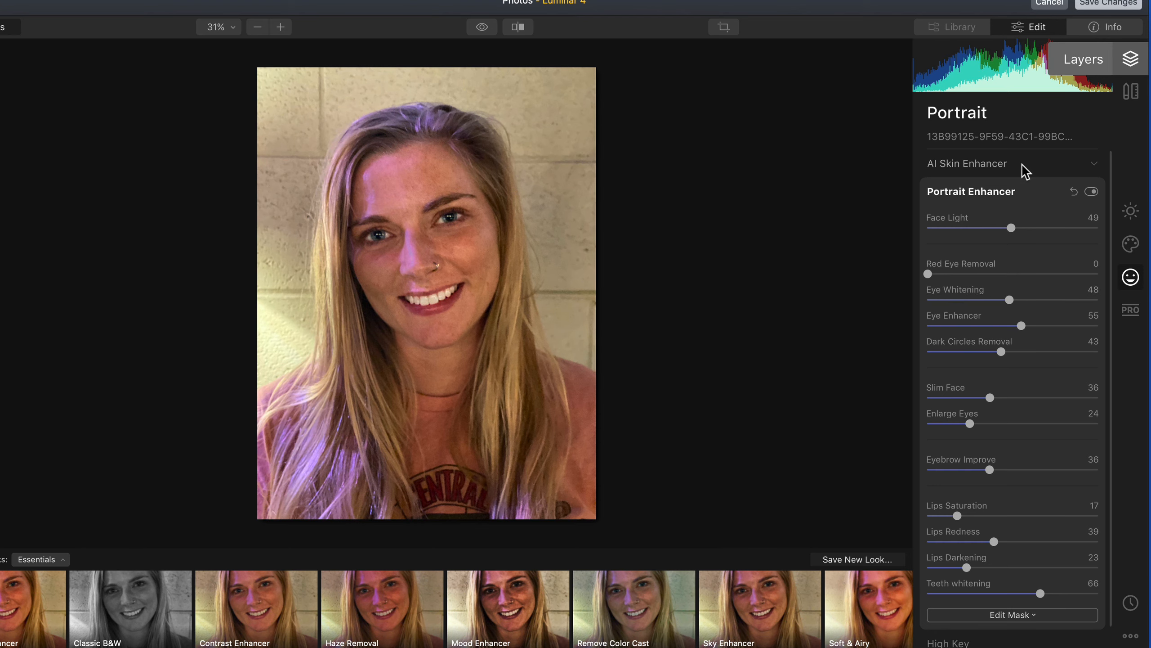
# Apply AI Skin Enhancer with an Amount of 43 and AI Skin Defects Removal enabled.
pyautogui.click(1038, 164)
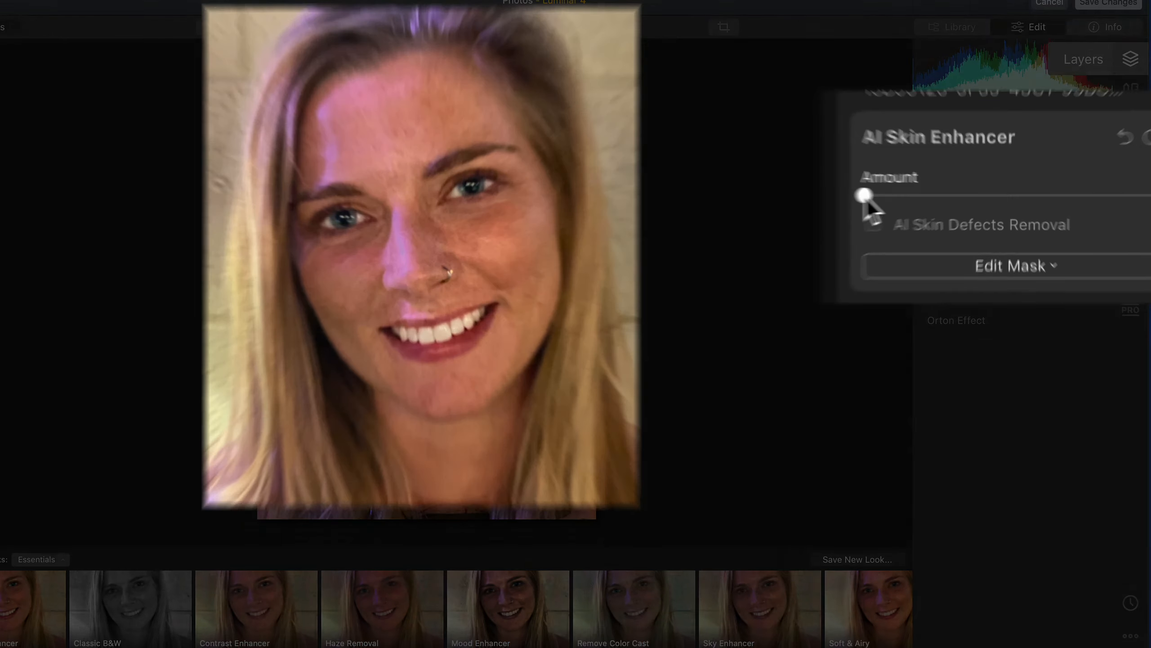
pyautogui.moveTo(928, 197); pyautogui.dragTo(1013, 199)
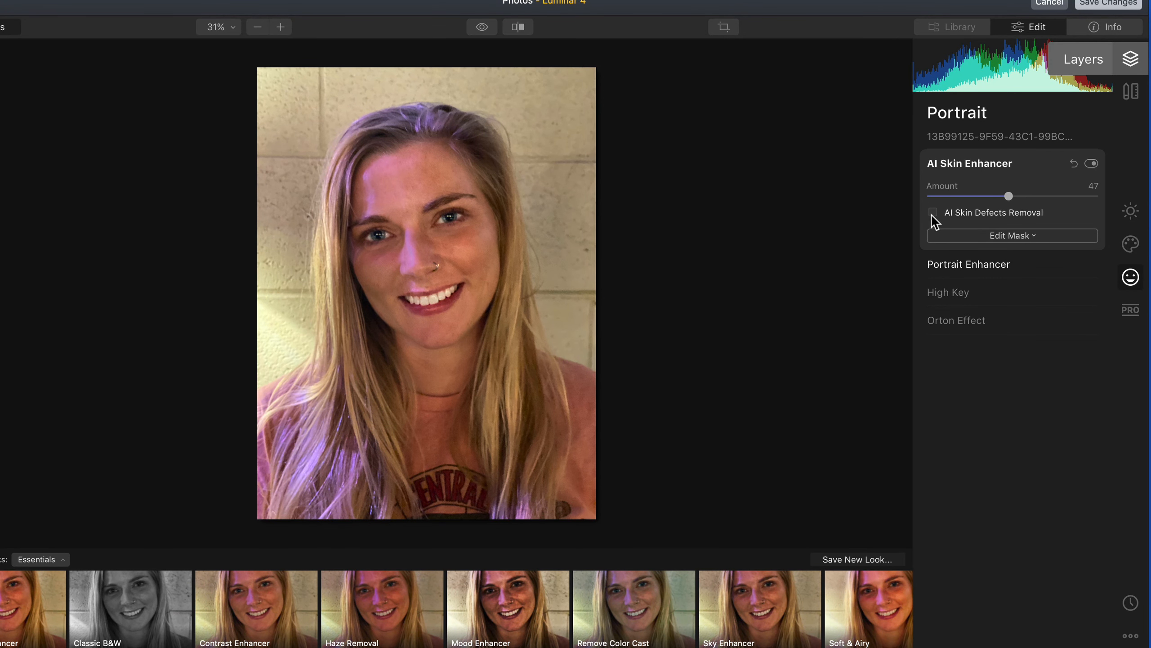
pyautogui.click(932, 212)
pyautogui.moveTo(1008, 198); pyautogui.dragTo(999, 196)
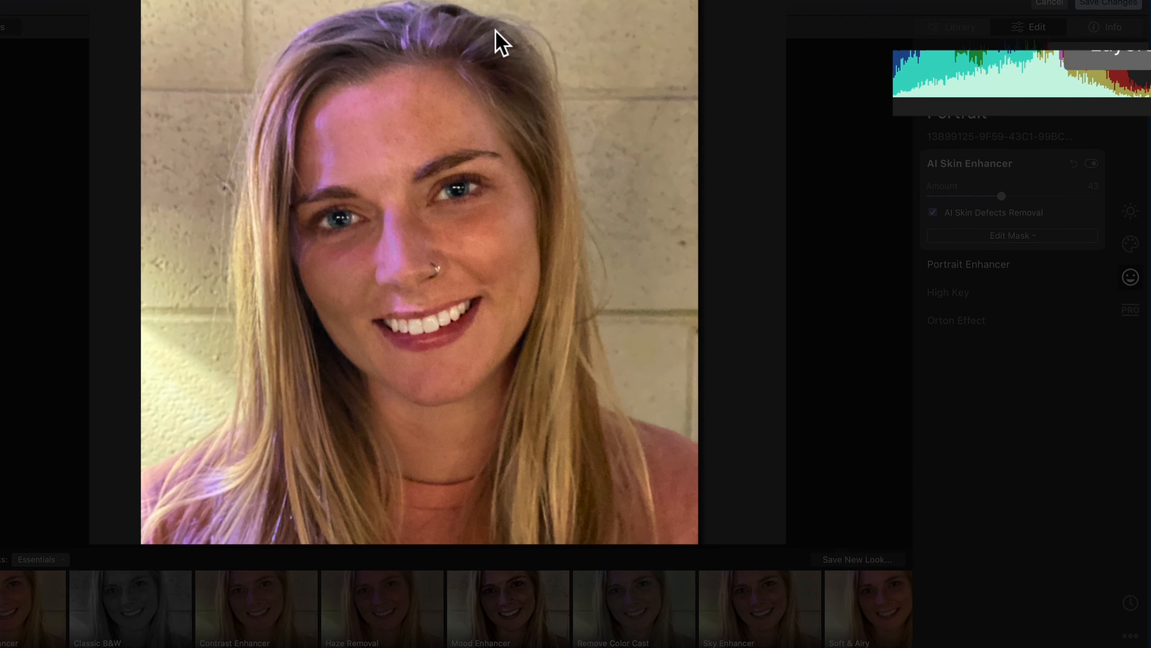
# Compare the retouched portrait with the original using the before/after preview and split view.
pyautogui.press('\\')
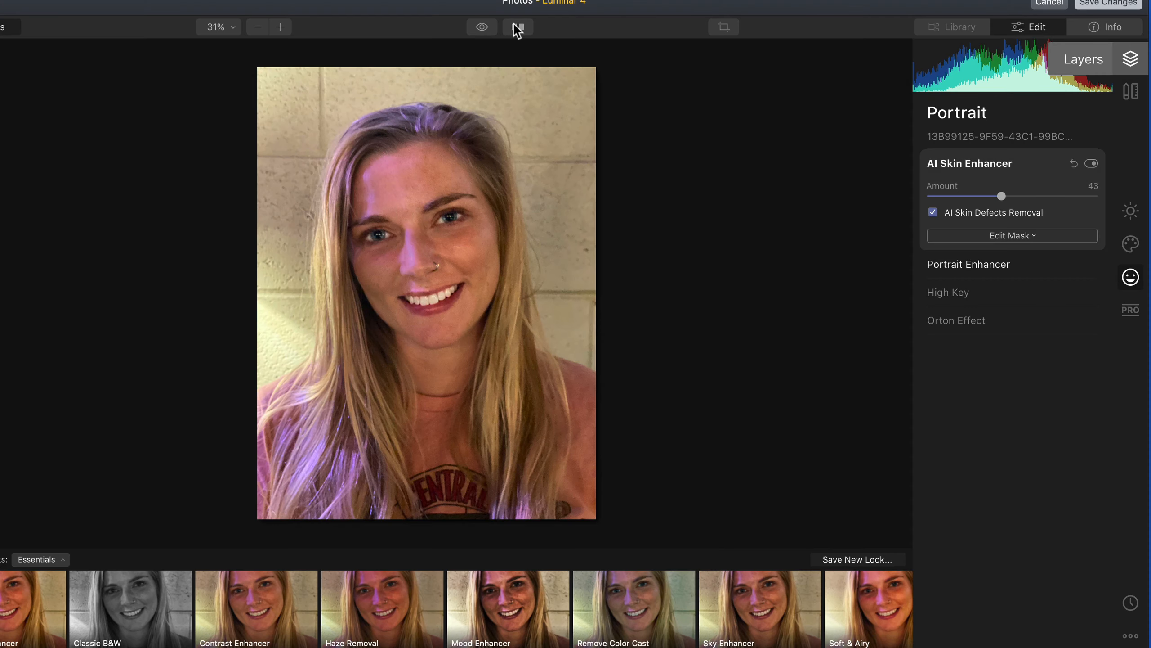
pyautogui.click(517, 27)
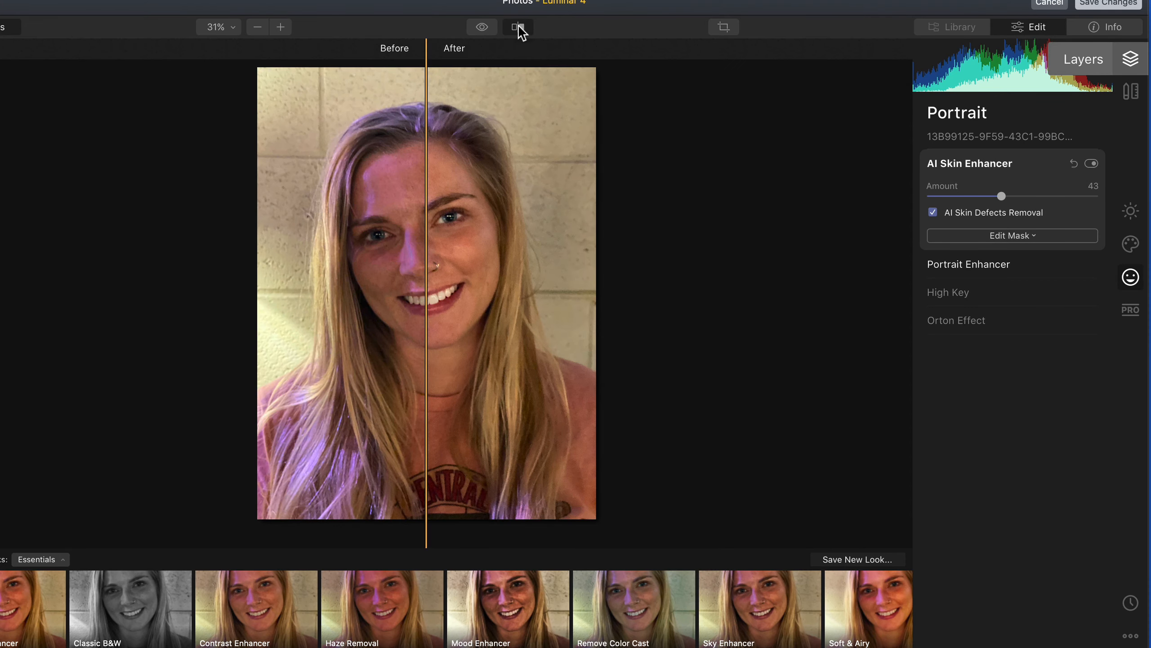
pyautogui.moveTo(425, 172)
pyautogui.mouseDown()
pyautogui.moveTo(368, 174)
pyautogui.moveTo(454, 180)
pyautogui.moveTo(424, 186)
pyautogui.mouseUp()
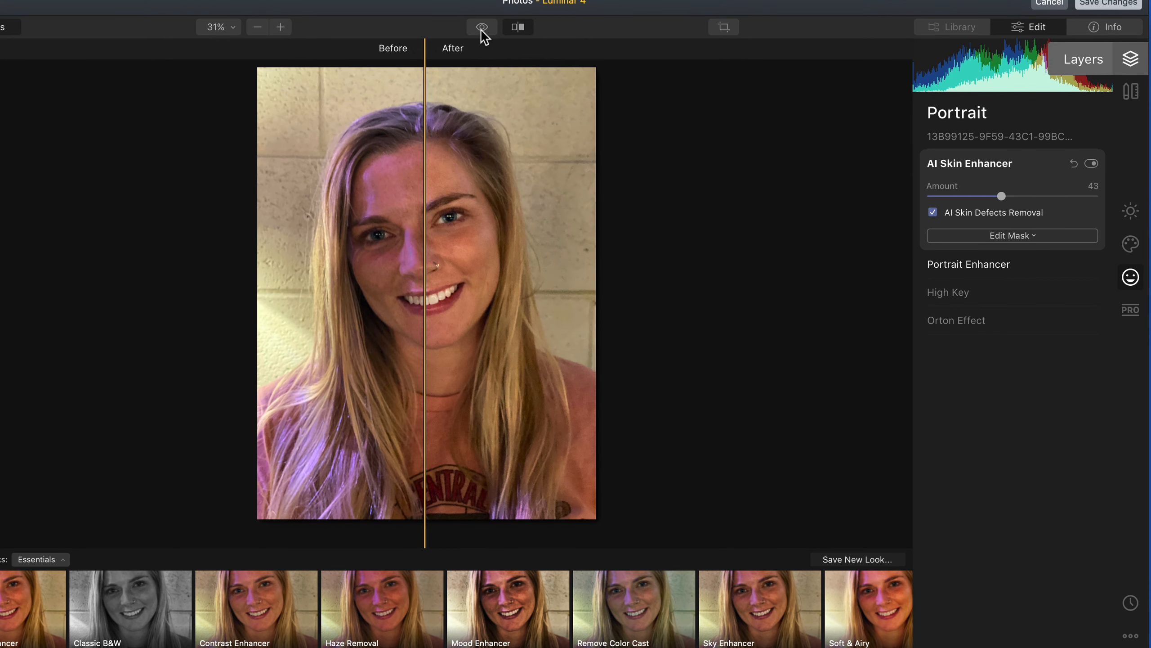
pyautogui.click(518, 26)
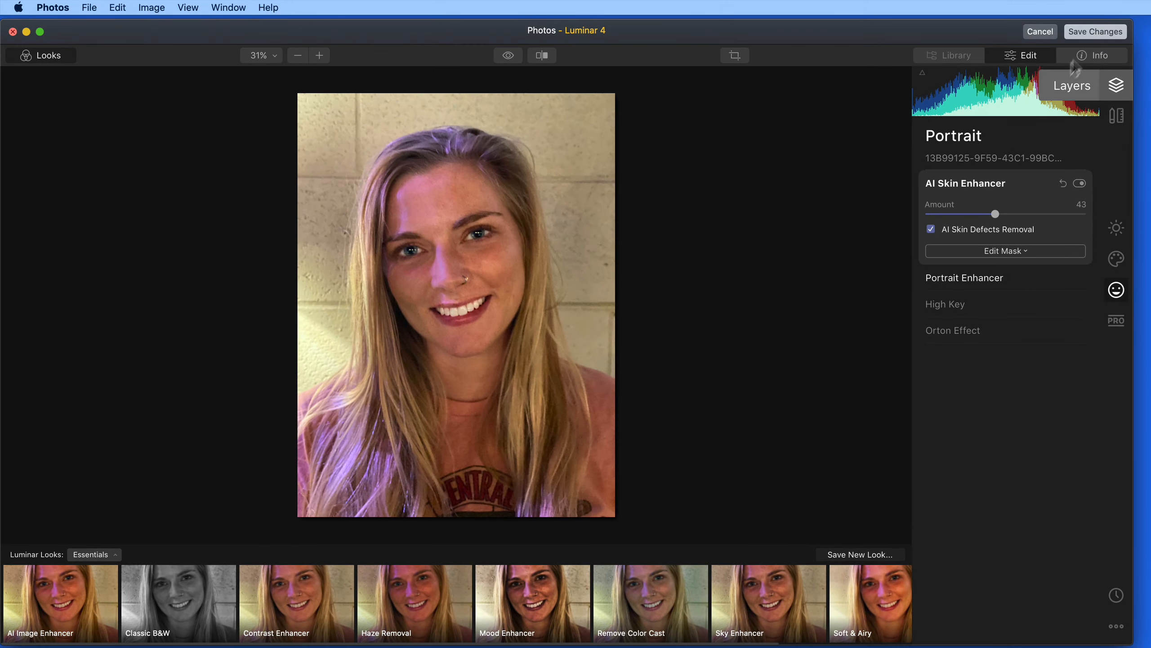
# Save the Luminar 4 changes back to Photos and finish editing the portrait.
pyautogui.click(1097, 31)
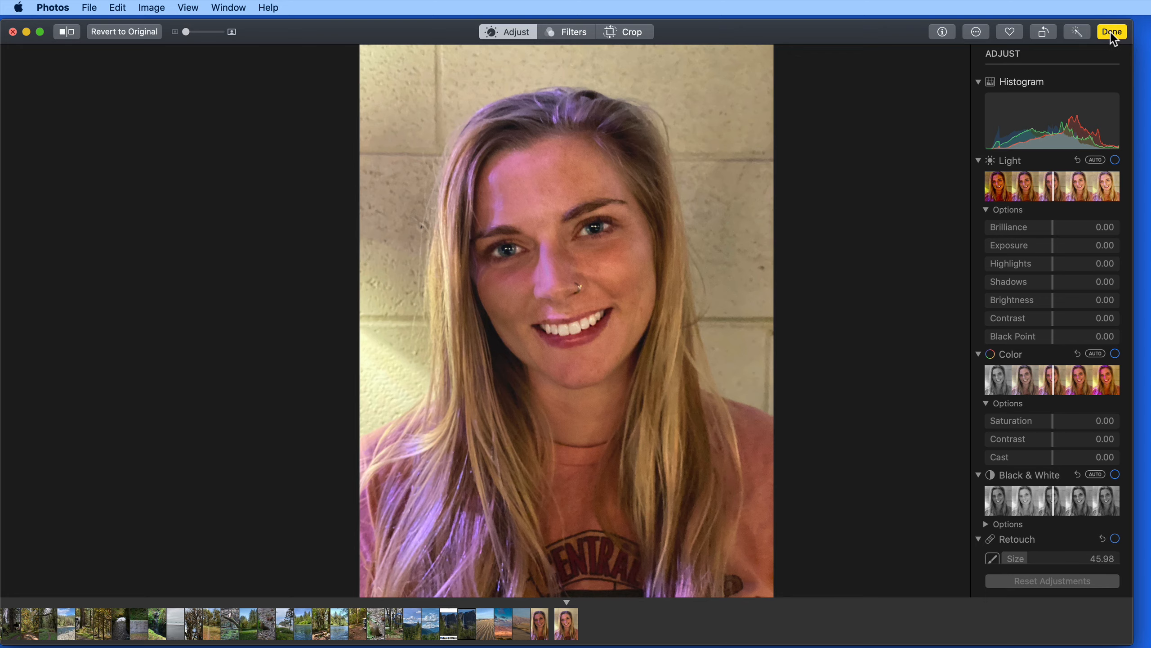
pyautogui.click(1112, 32)
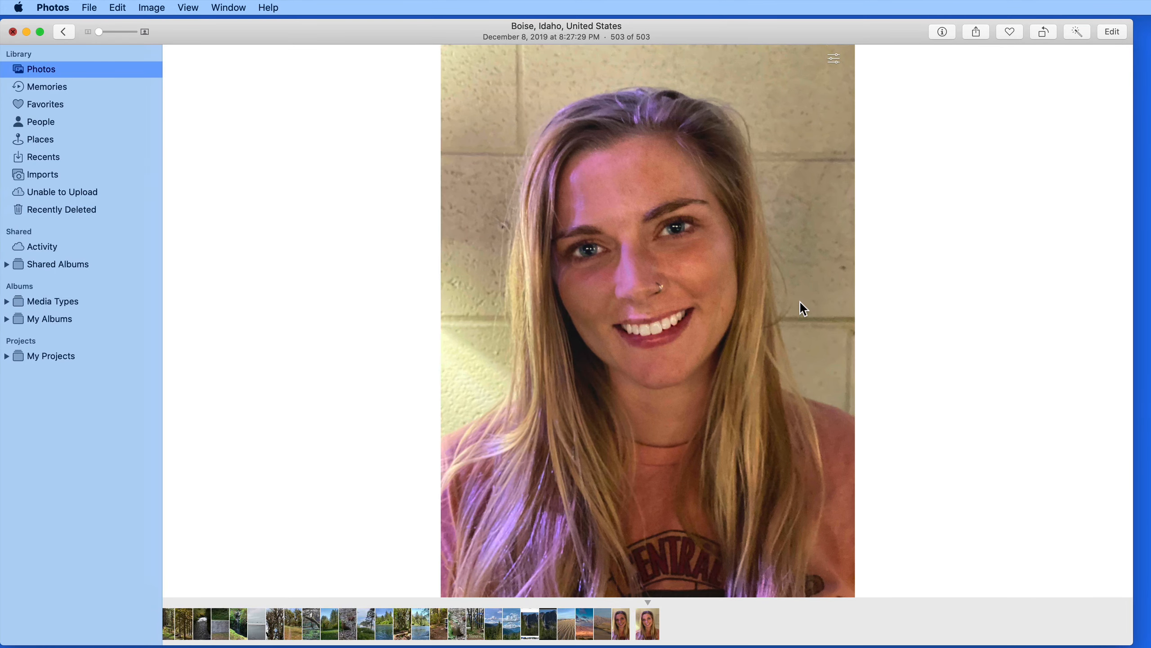
# Compare the edited portrait with the unedited copy beside it in the library by switching between them.
pyautogui.press('Left')
pyautogui.press('Right')
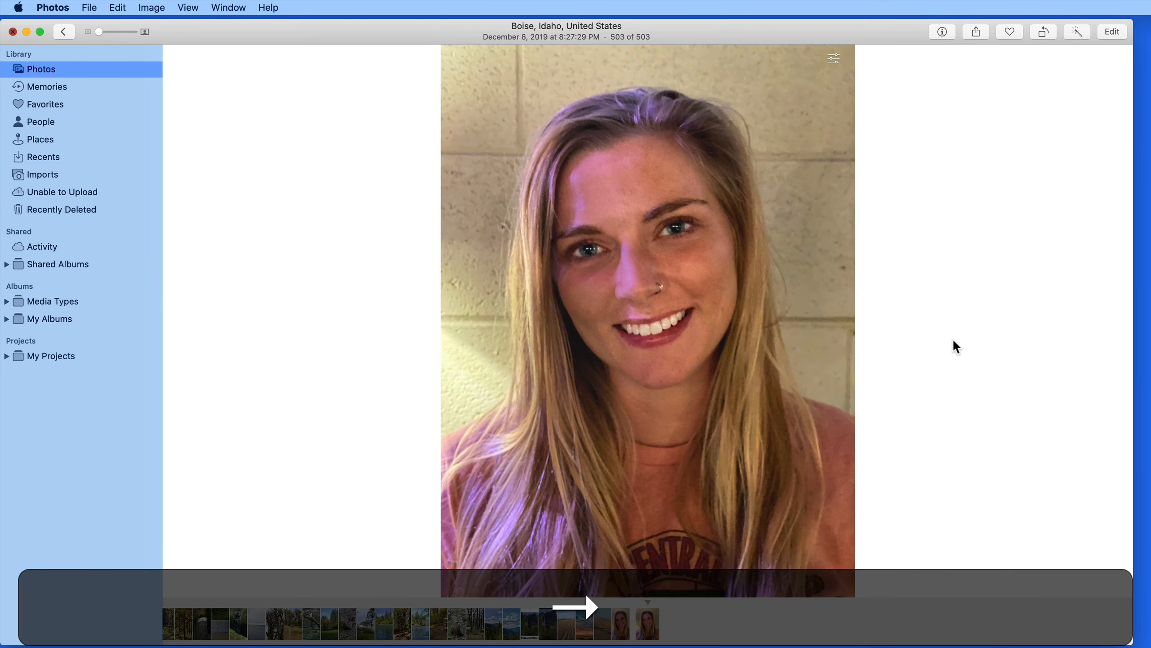
pyautogui.press('Left')
pyautogui.press('Right')
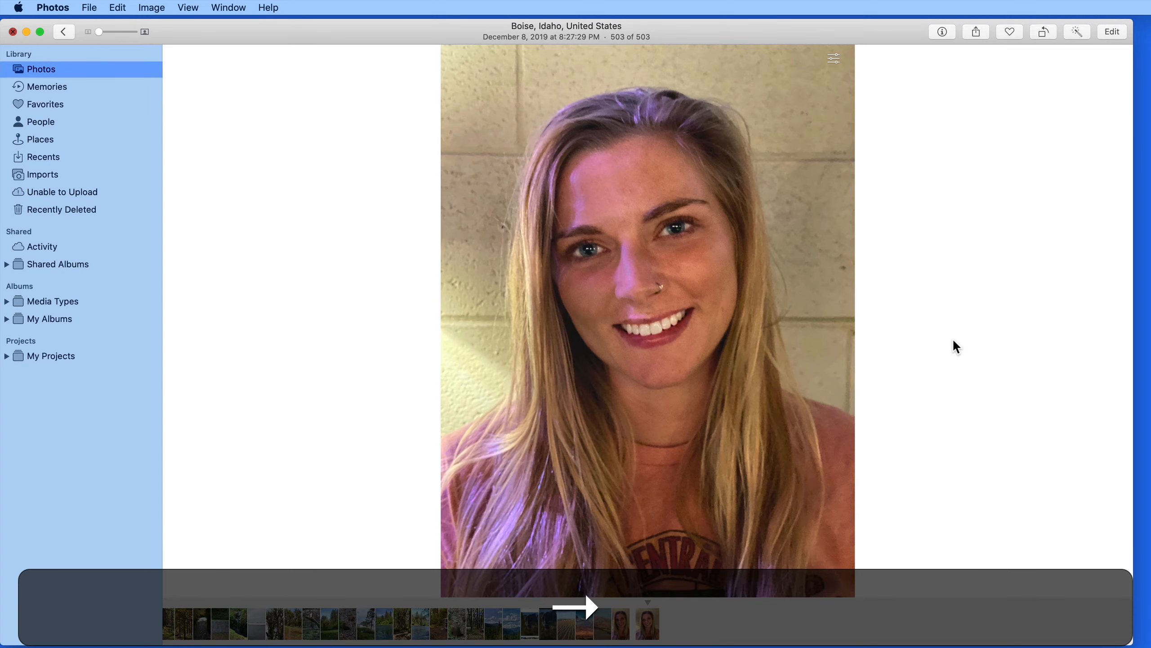